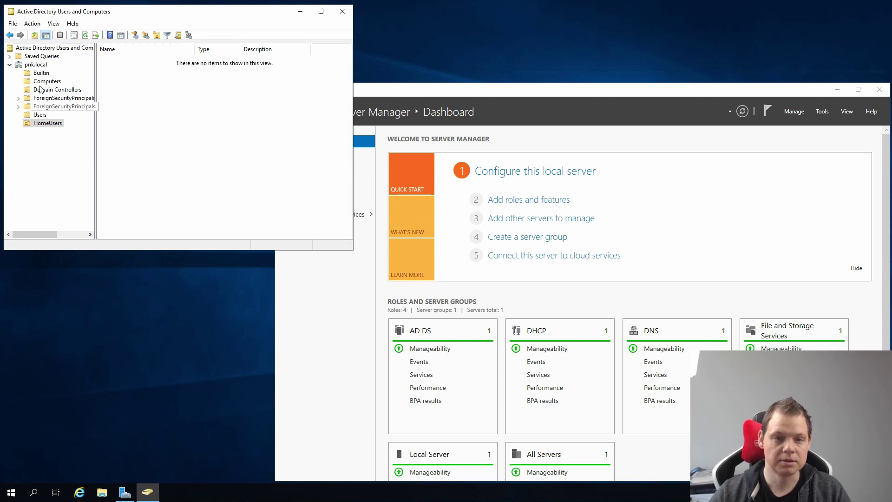
right_click(37, 65)
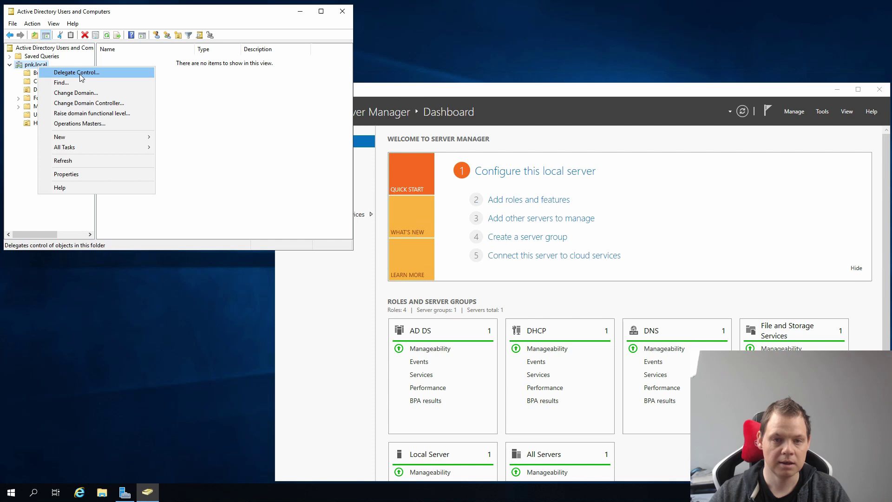
mouse_move(79, 136)
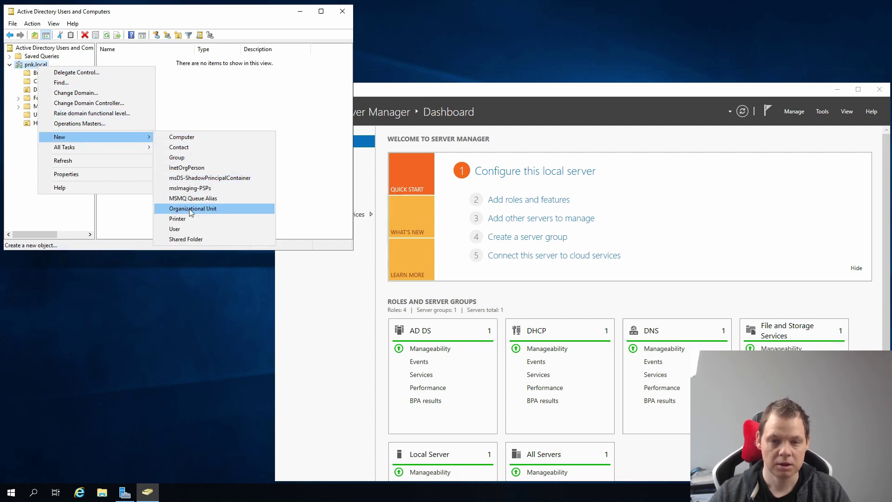
click(217, 208)
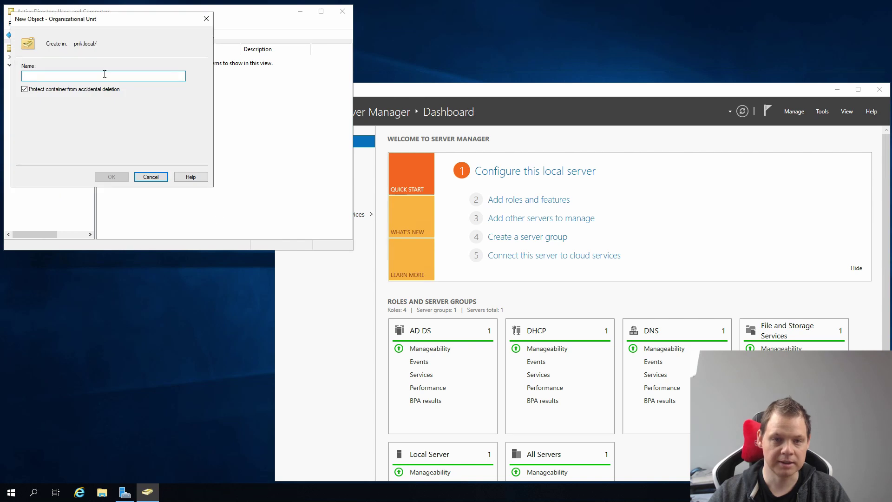
text(TestUnit)
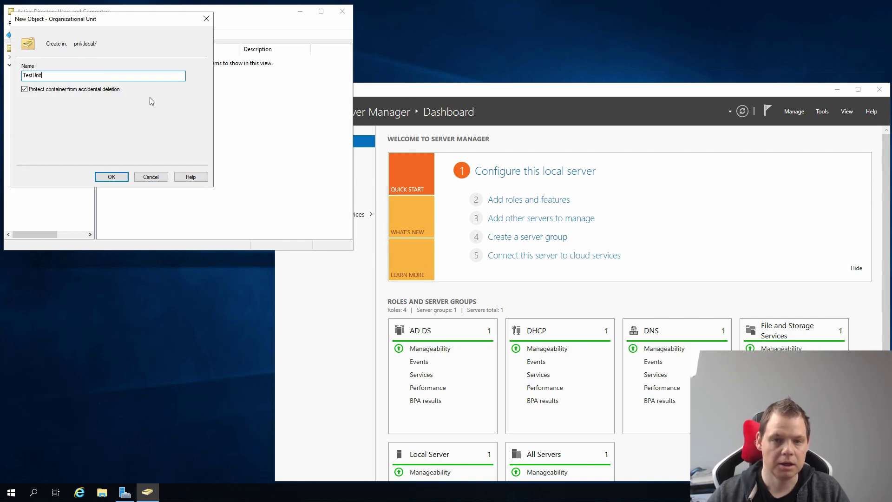
click(51, 91)
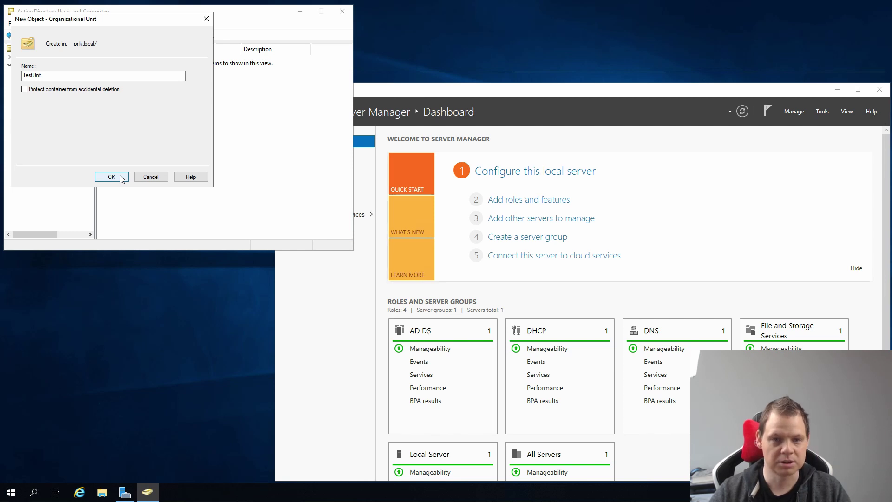
click(111, 177)
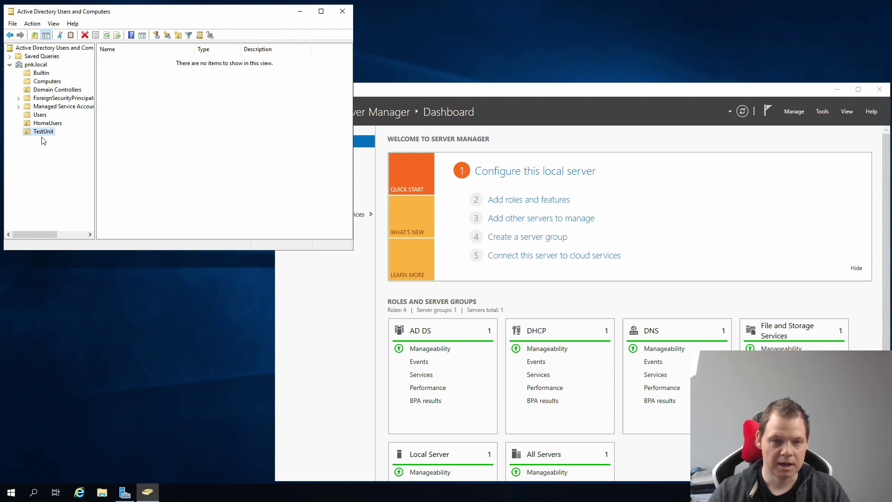
right_click(38, 133)
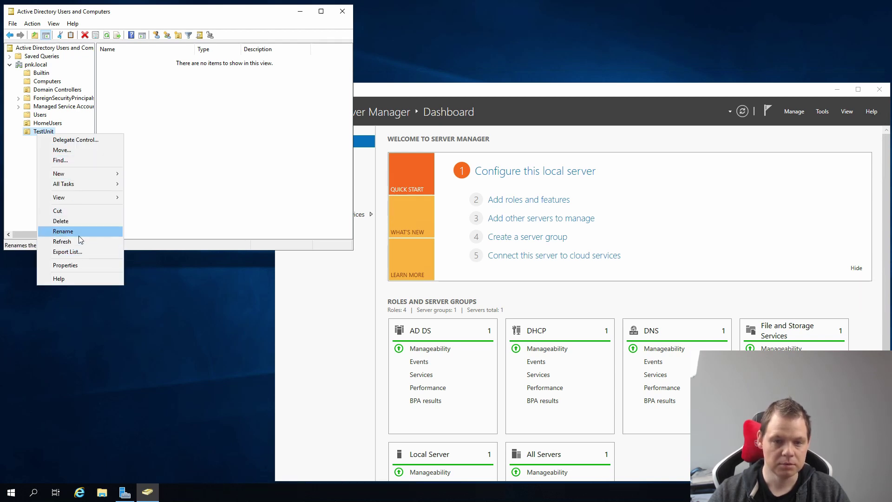
click(77, 223)
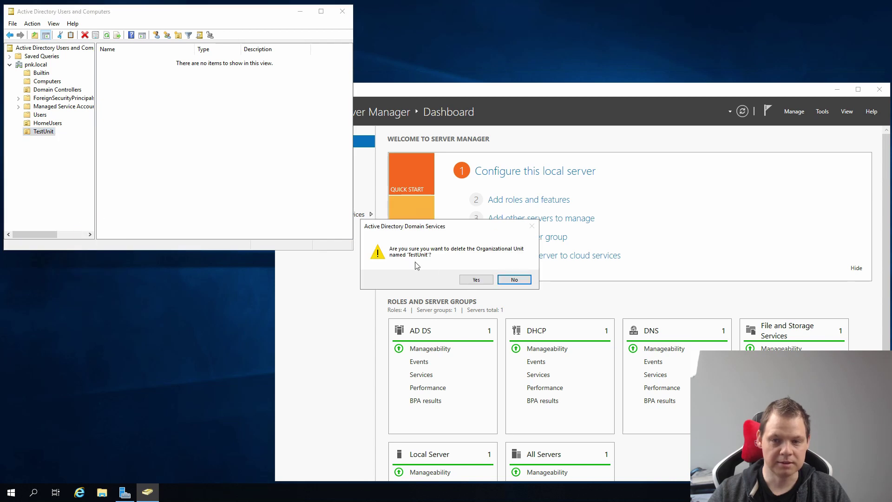
click(476, 279)
- Start a new user in HomeUsers named Test with logon name TestLogin
click(42, 124)
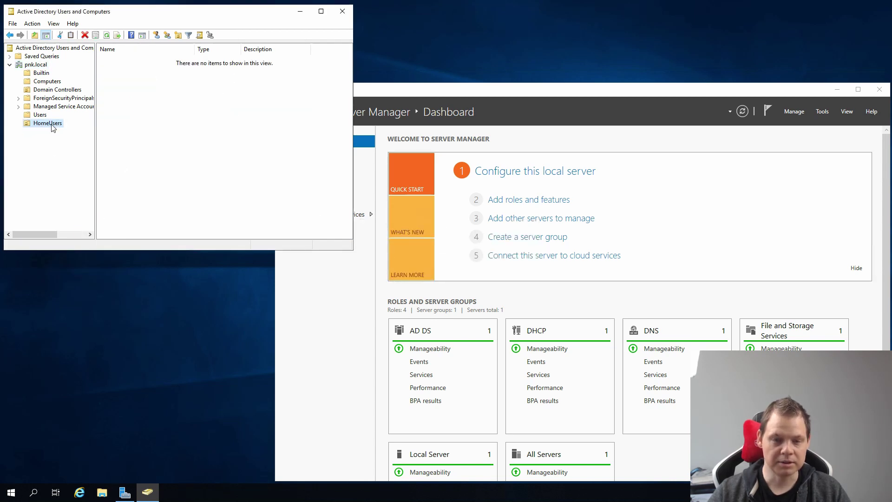
right_click(143, 110)
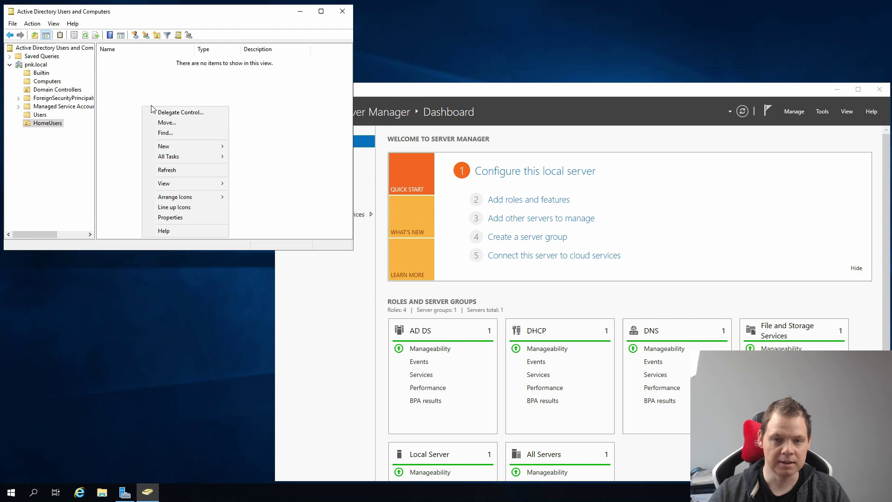
mouse_move(183, 148)
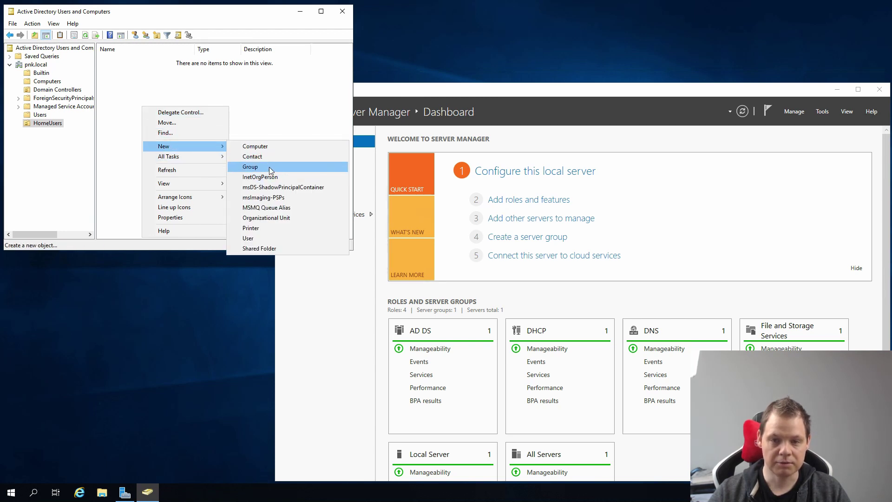
click(263, 236)
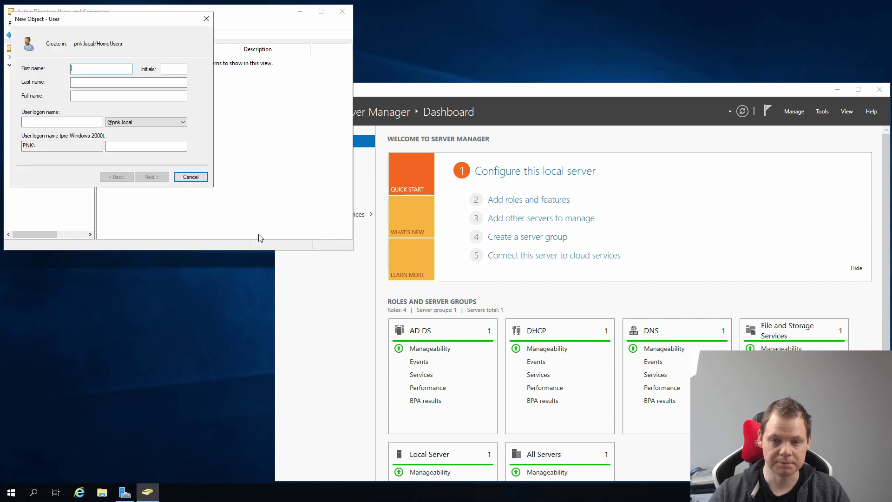
text(Test)
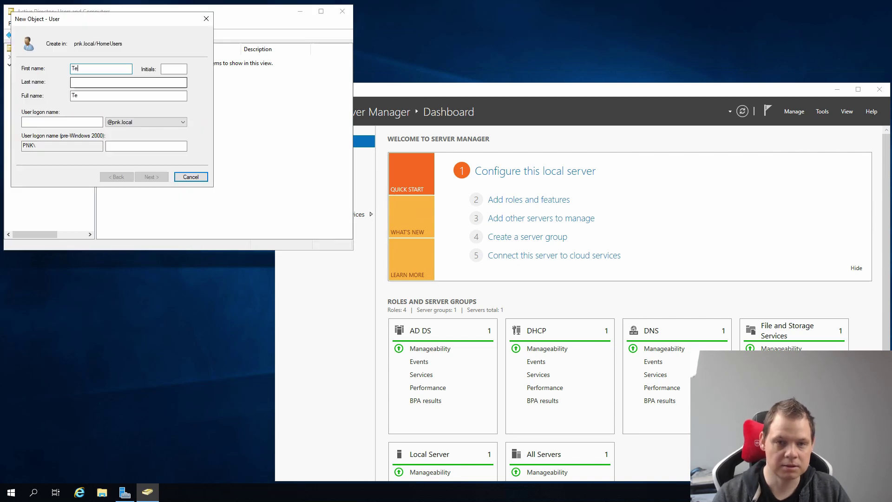
click(88, 122)
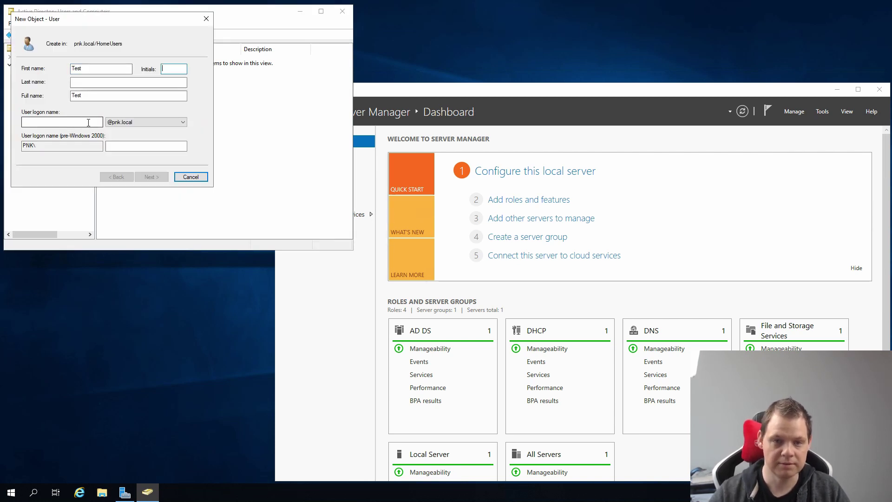
text(TestLogin)
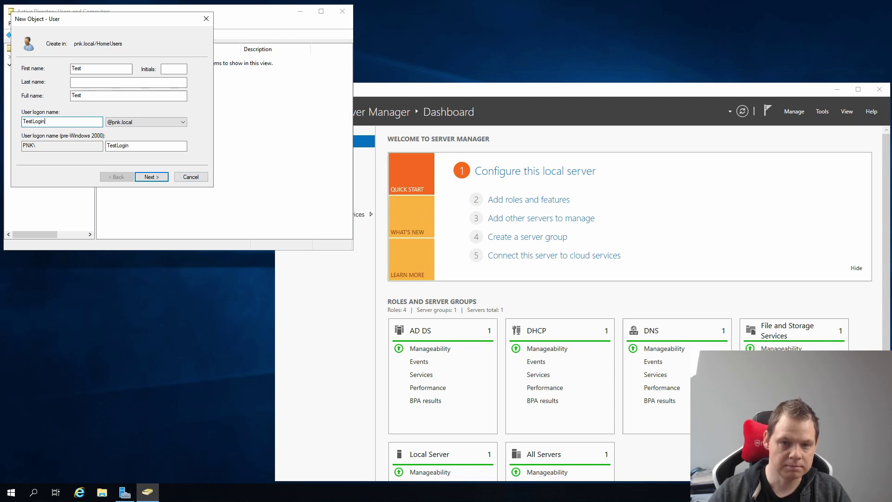
click(149, 181)
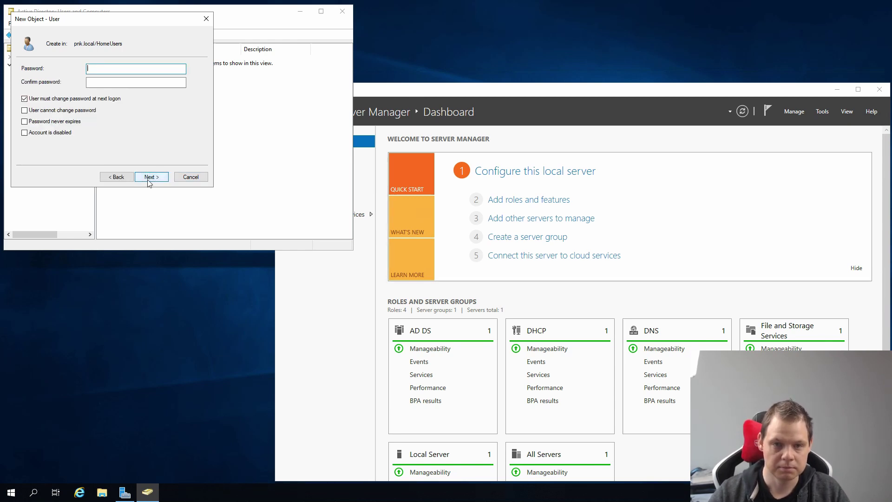
- Give Test an initial password, finish the wizard, and select the new account
text(•••••••••)
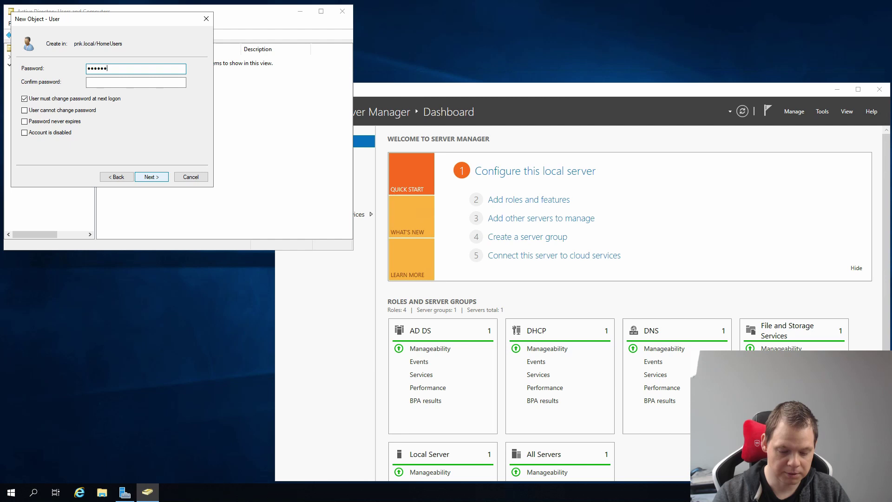
key(Tab)
text(•••••••••)
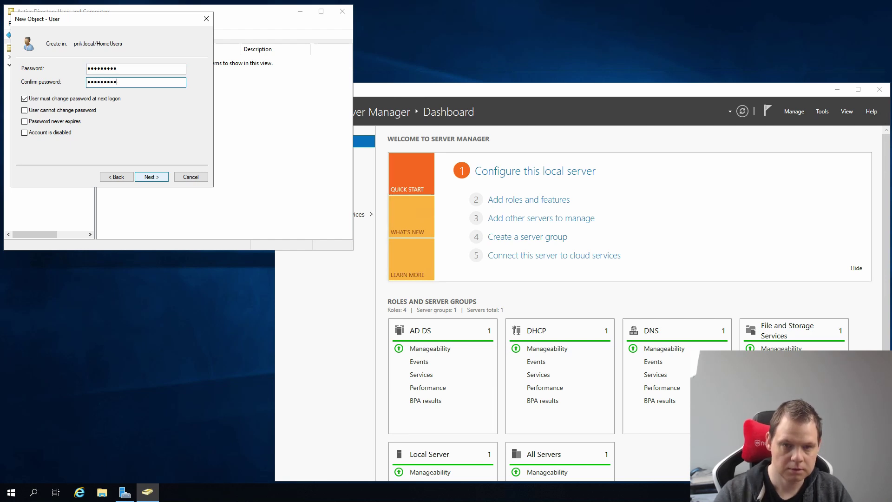
click(158, 177)
click(160, 178)
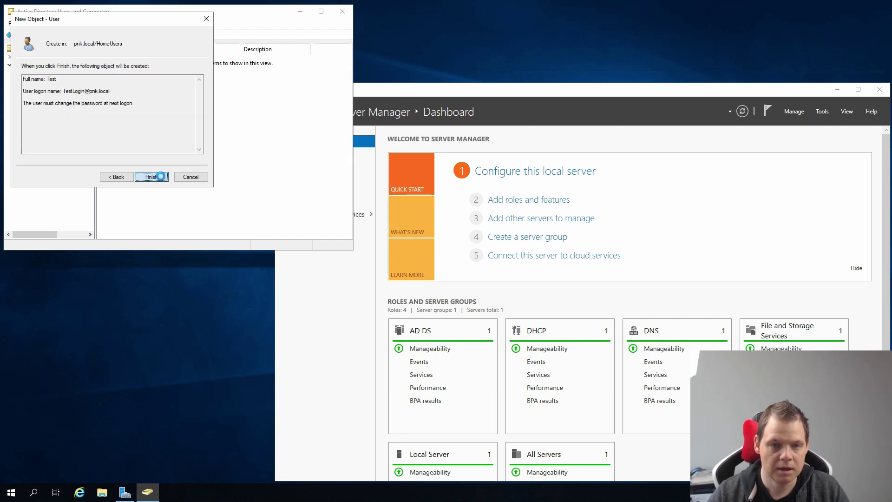
click(166, 76)
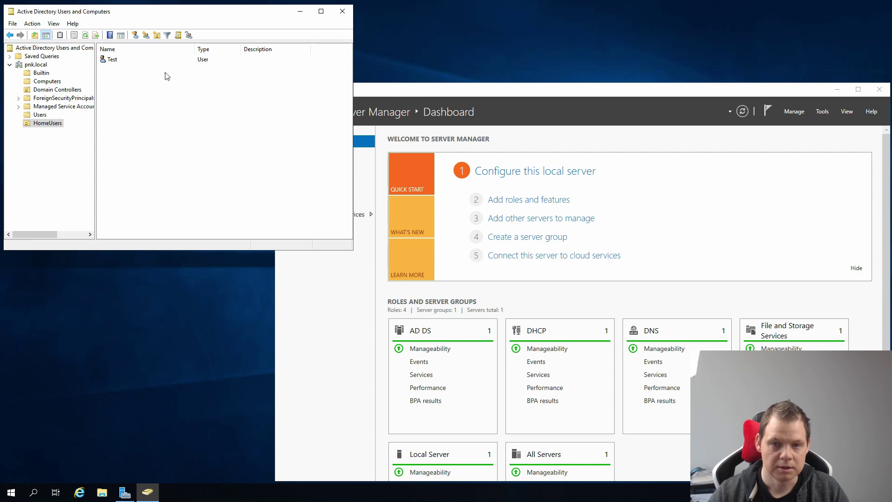
click(121, 61)
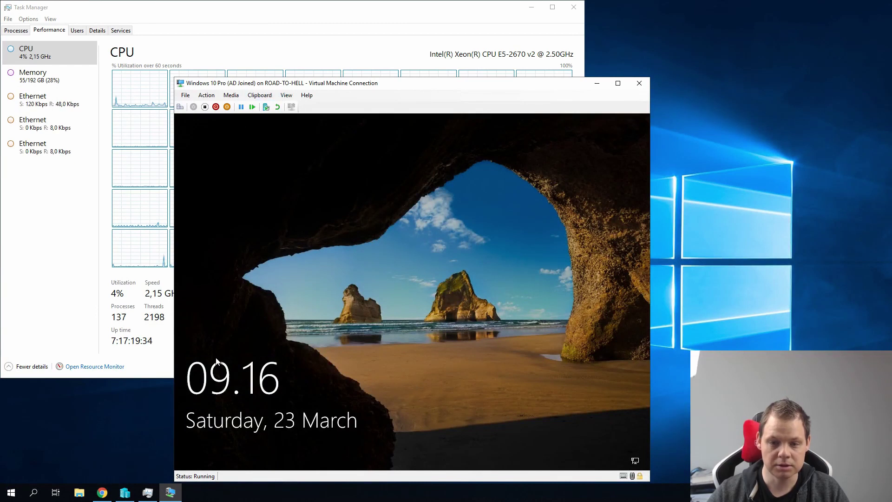
- Sign in on the VM as another user, Pnk\TestLogin, with its initial password
click(211, 409)
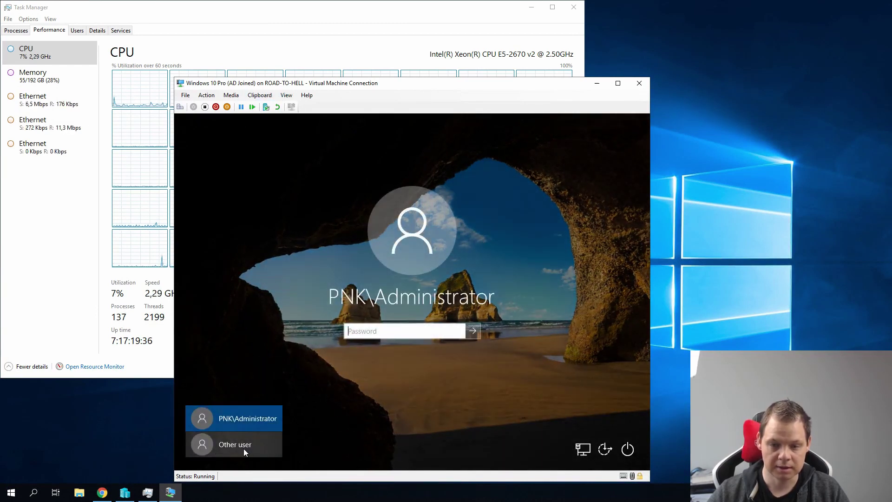
click(244, 447)
text(P)
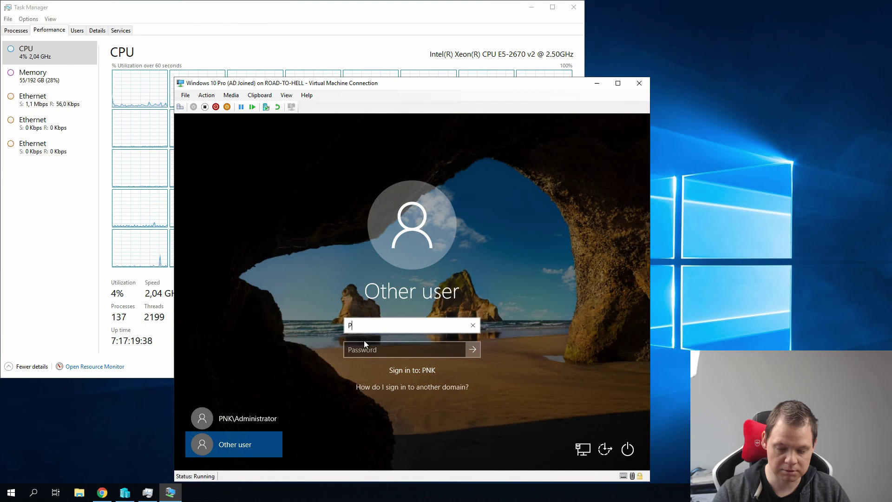
text(nk\)
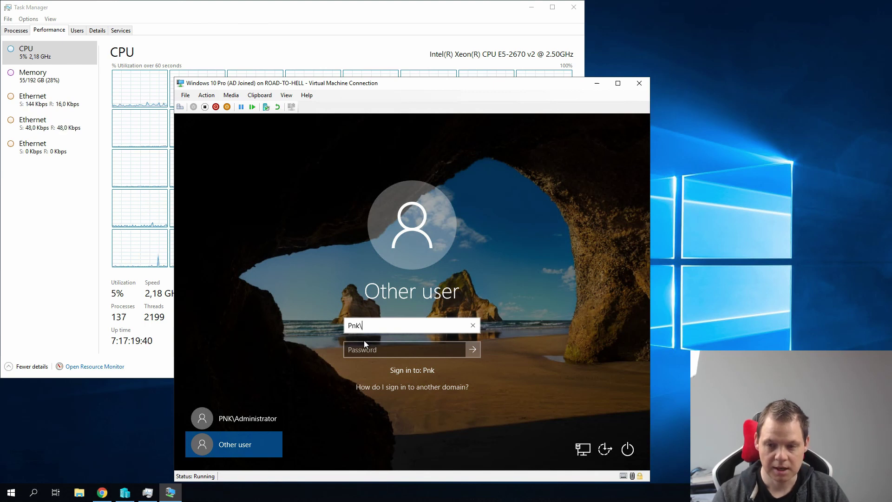
text(TestLogin)
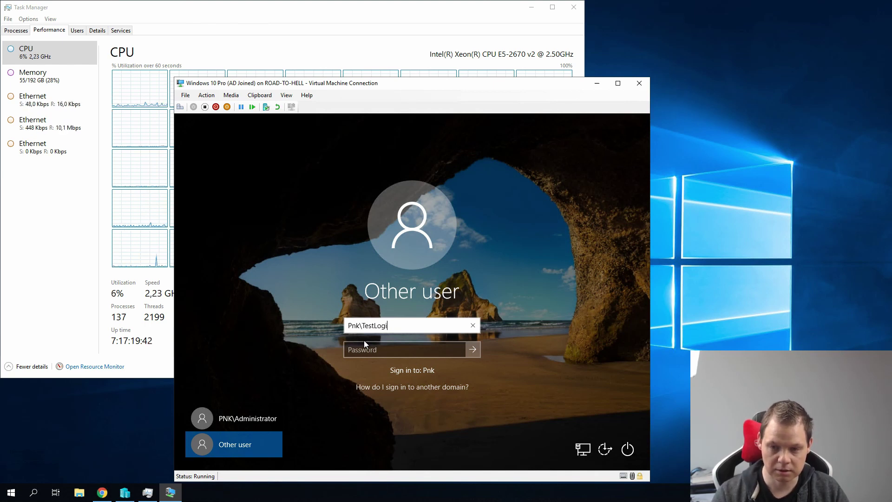
key(Tab)
text(**********)
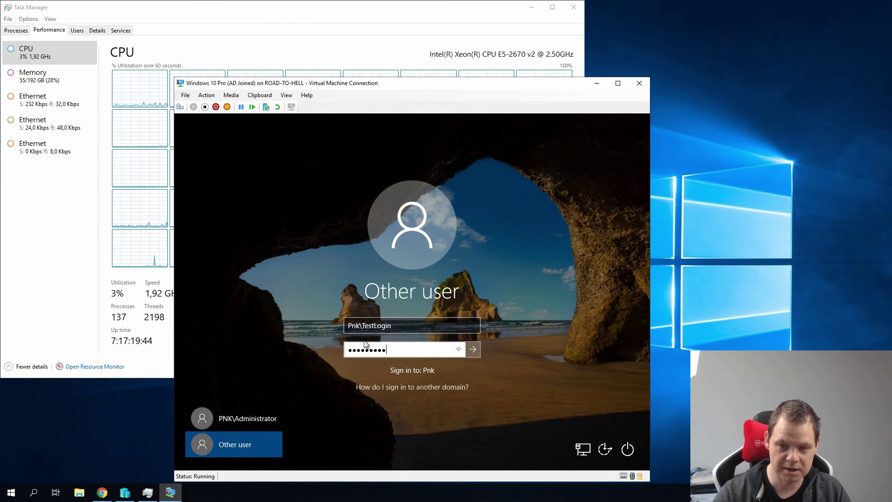
key(Return)
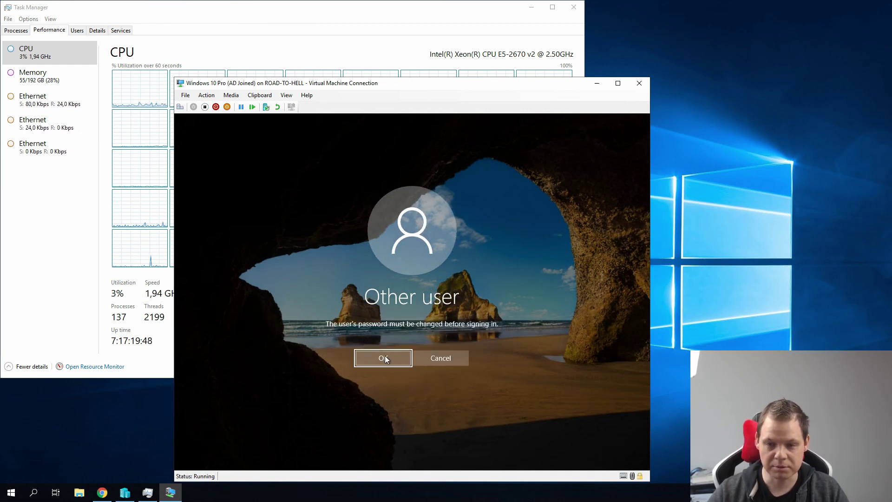
- Acknowledge the notice and submit a new password, entered twice, for TestLogin
click(384, 357)
click(386, 339)
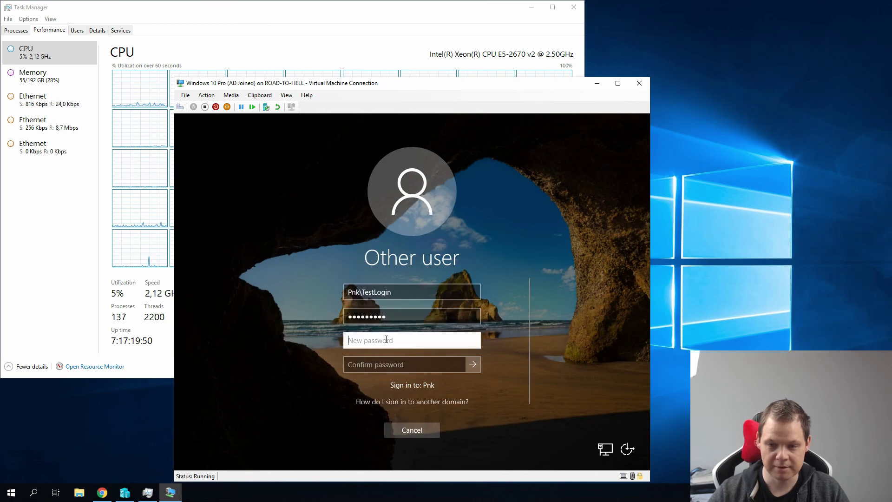
text(••••••••••)
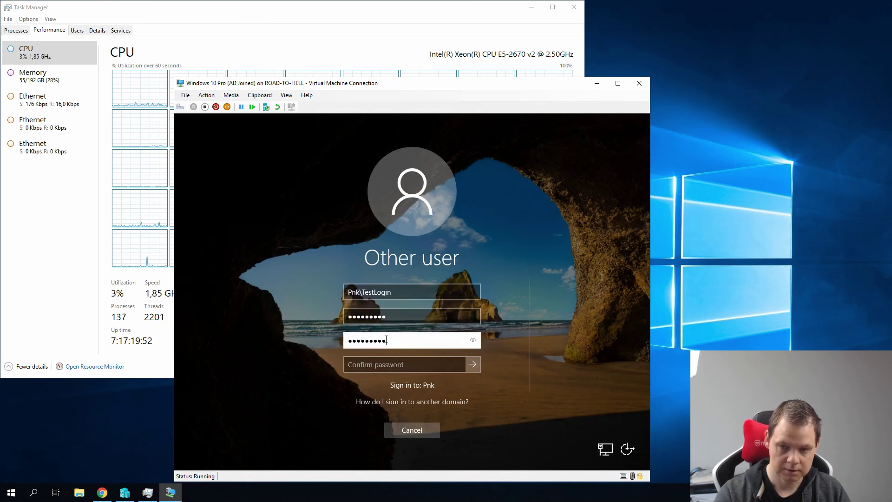
key(Tab)
text(••••••••••)
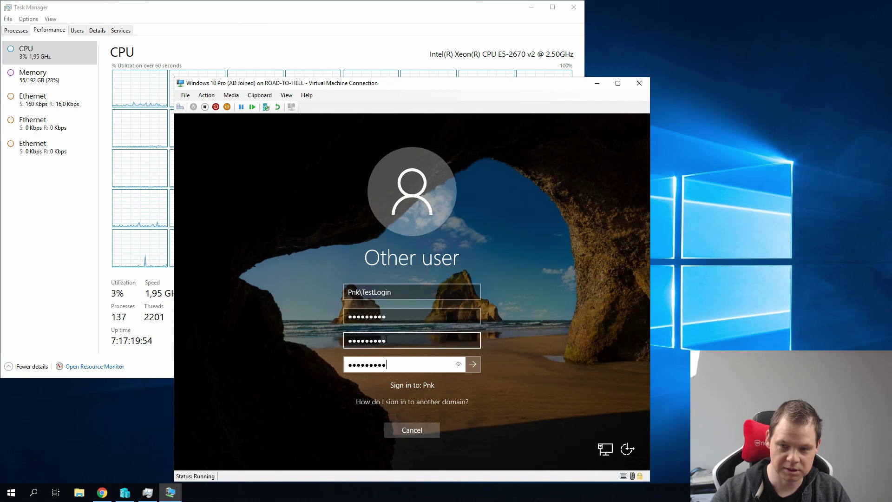
scroll(448, 385, down, 1)
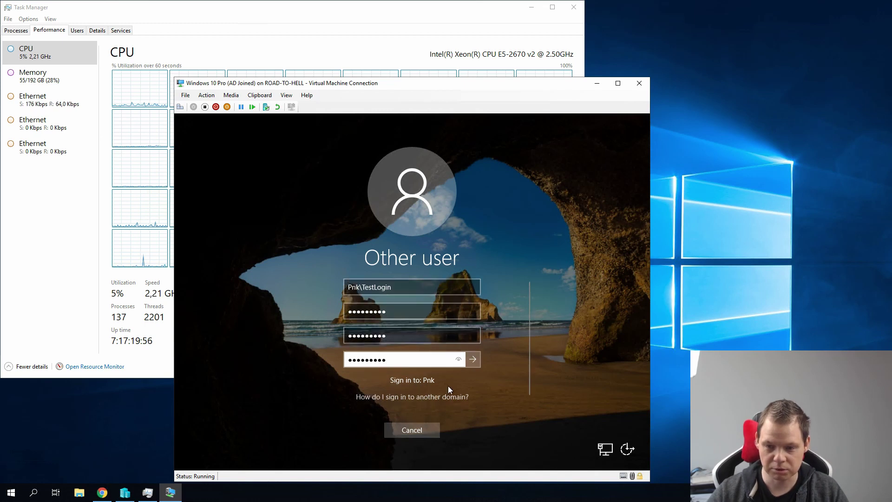
click(474, 359)
- After the error, fill in the old, new and confirm passwords again and resubmit
click(422, 374)
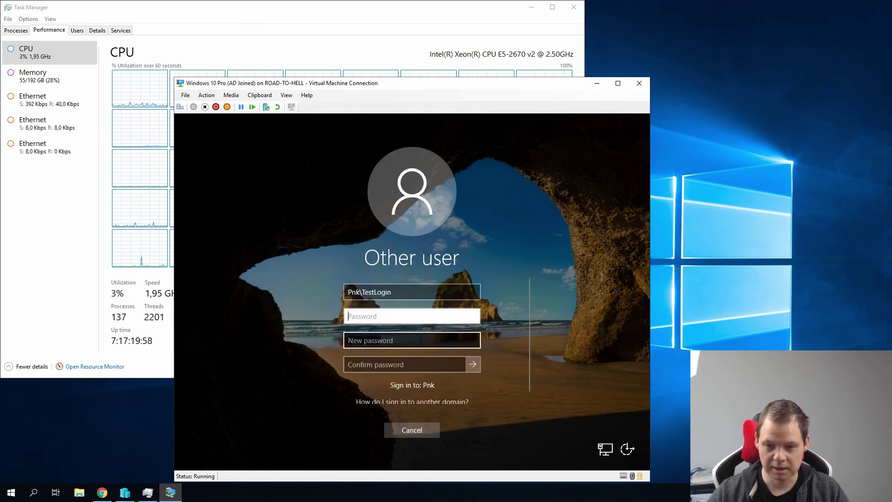
text(*****)
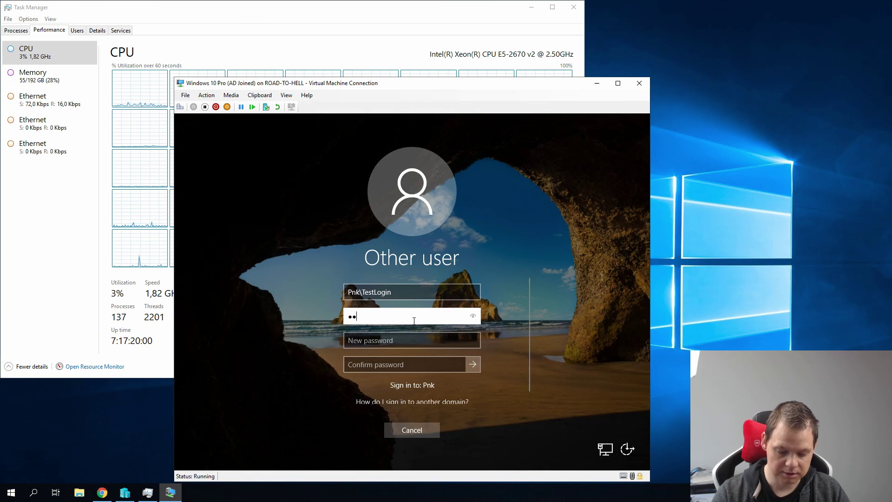
text(******)
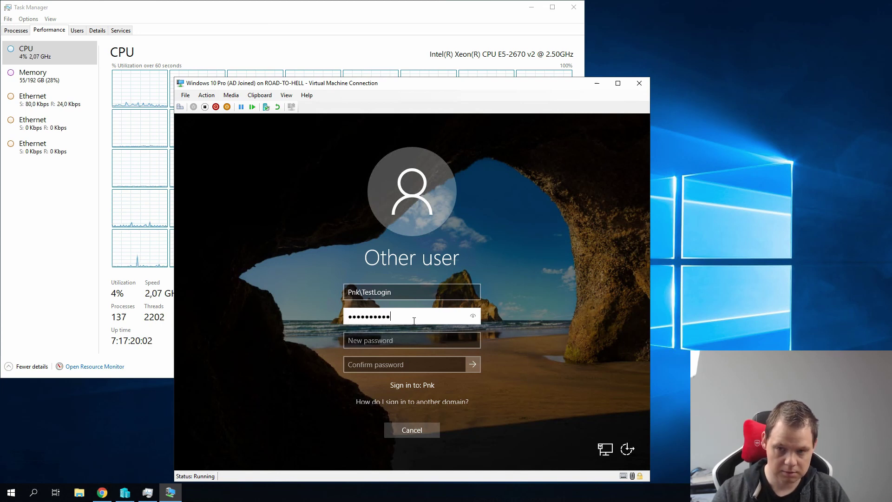
key(Tab)
text(***********)
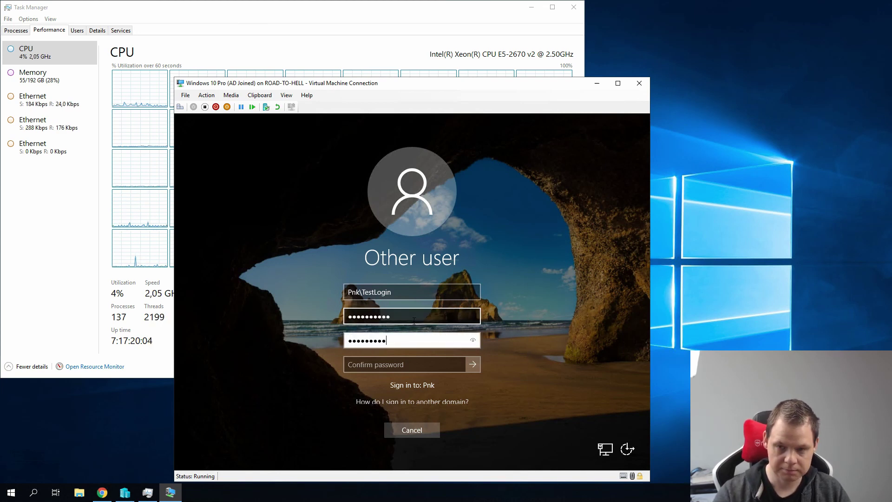
double_click(398, 316)
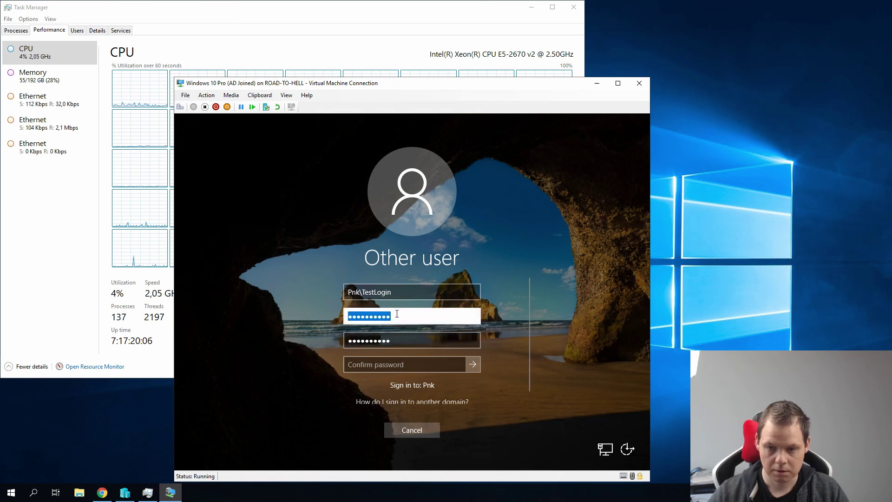
text(*********)
key(Tab)
key(Tab)
text(**********)
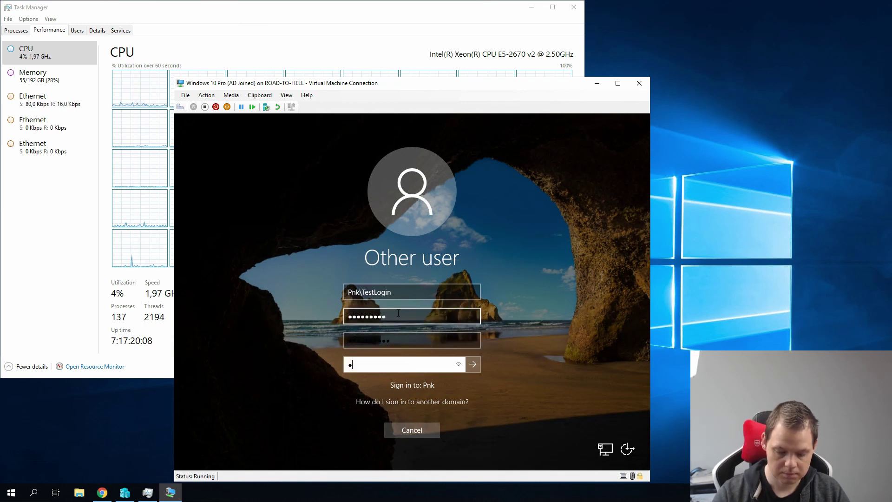
click(470, 365)
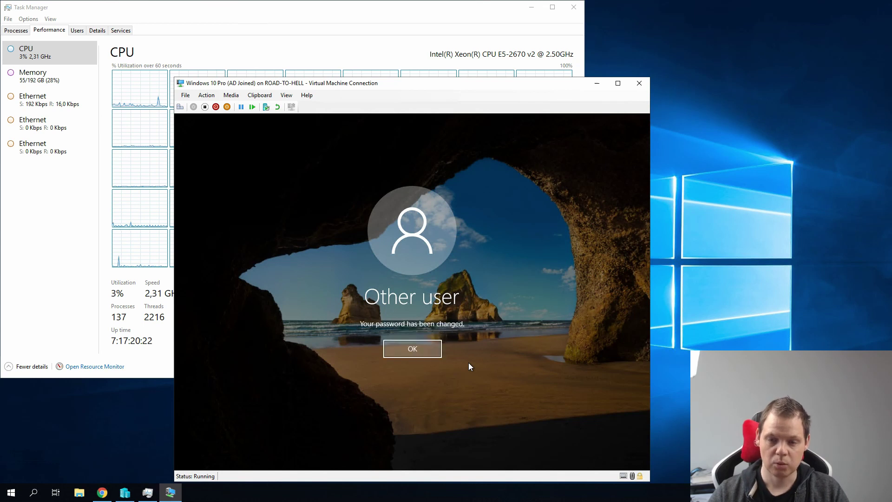
- Accept the 'Your password has been changed' message to continue signing in as TestLogin
click(395, 348)
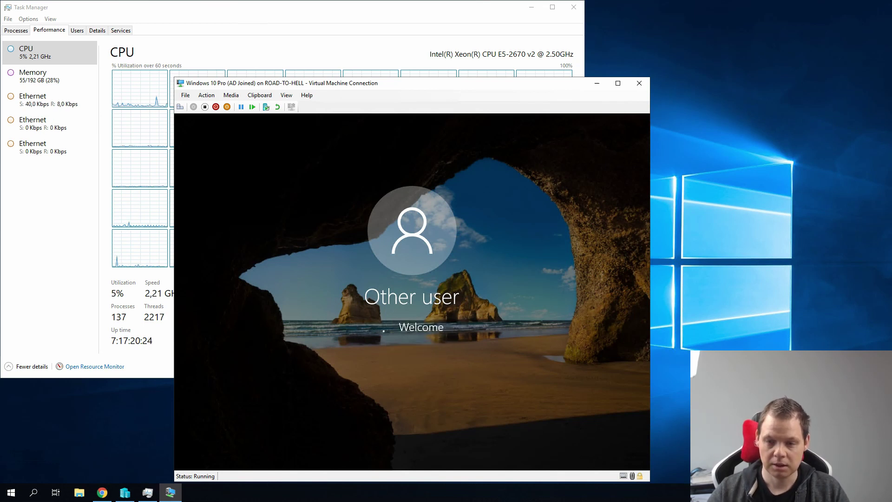